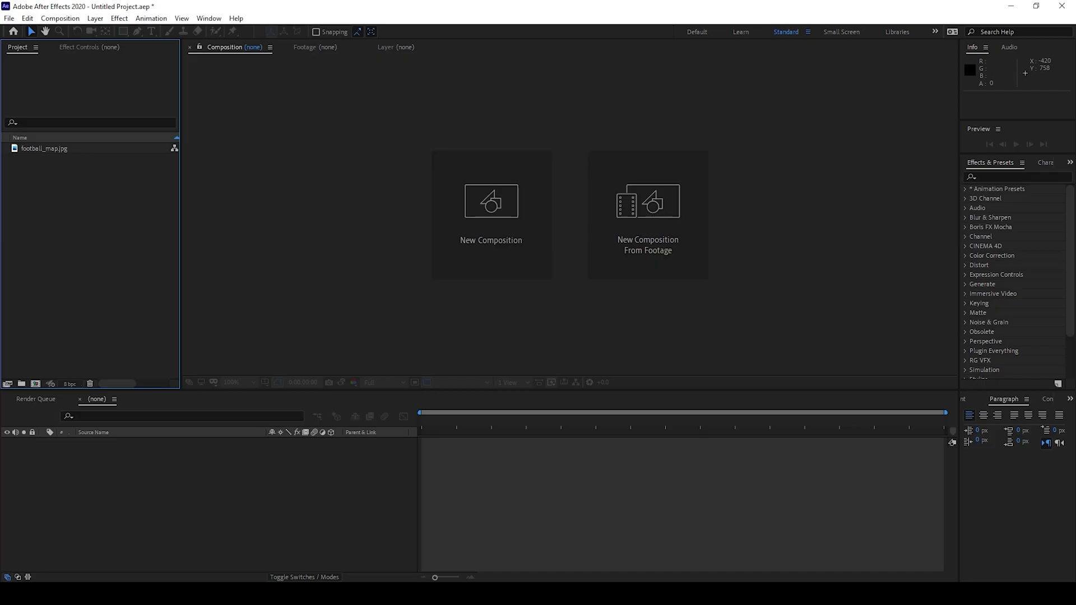
- Name the new composition Bounce, keeping HDTV 1080 29.97 and a 0;00;05;00 duration
click(484, 196)
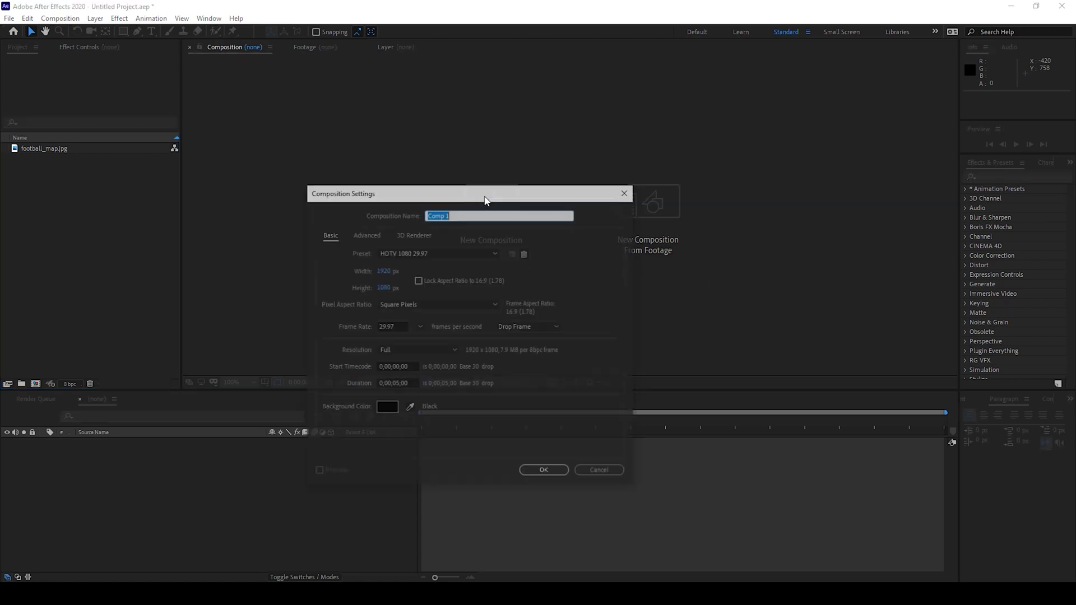
text(Bounce)
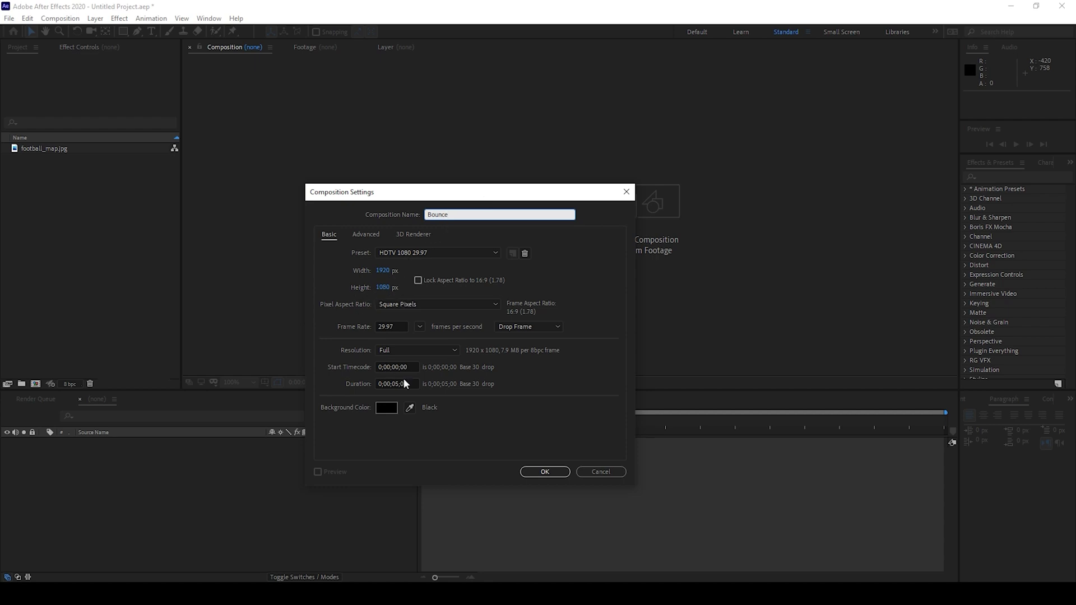
click(544, 472)
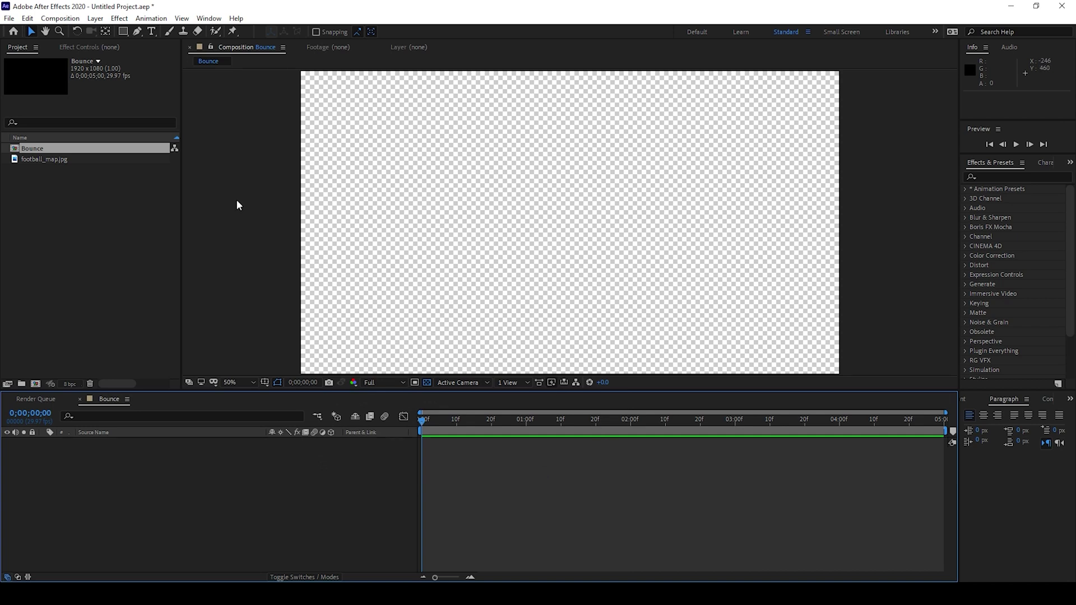
- Add a full-frame light-blue solid layer named Background via Layer > New > Solid
click(100, 21)
mouse_move(168, 32)
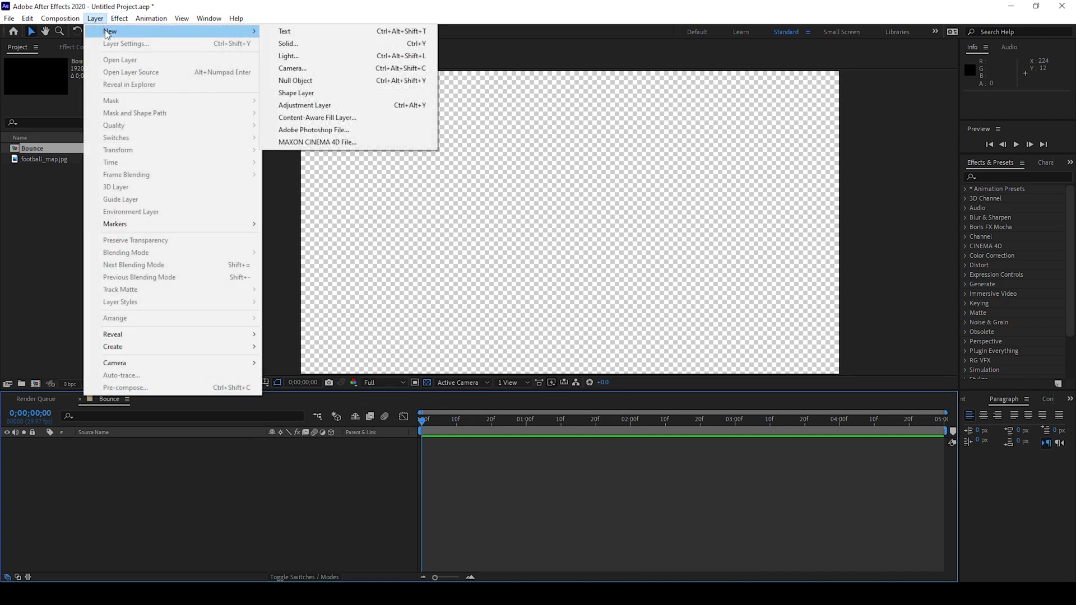
click(277, 45)
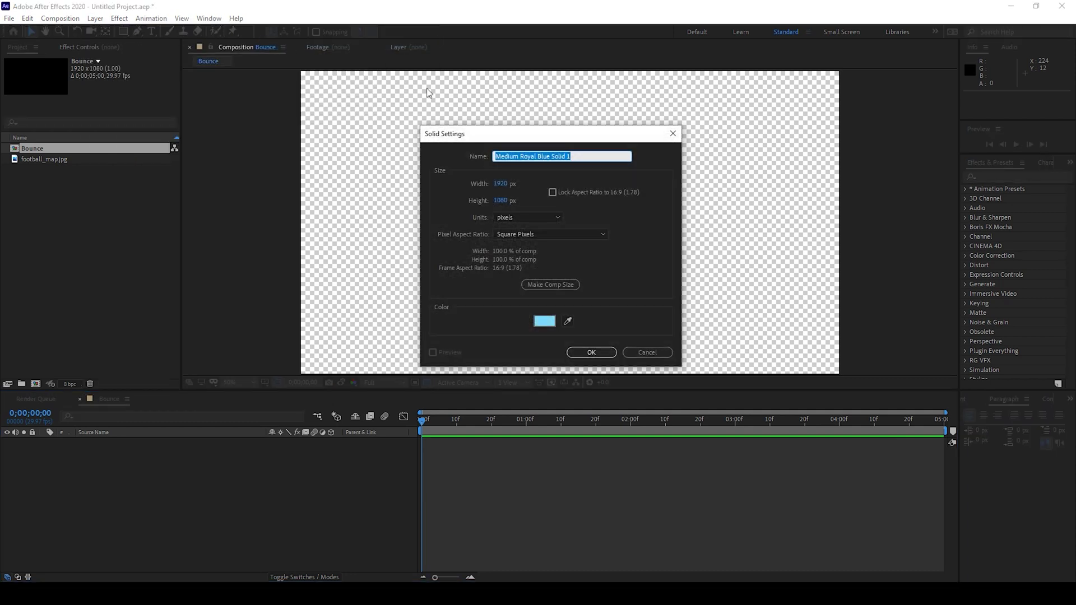
text(Back)
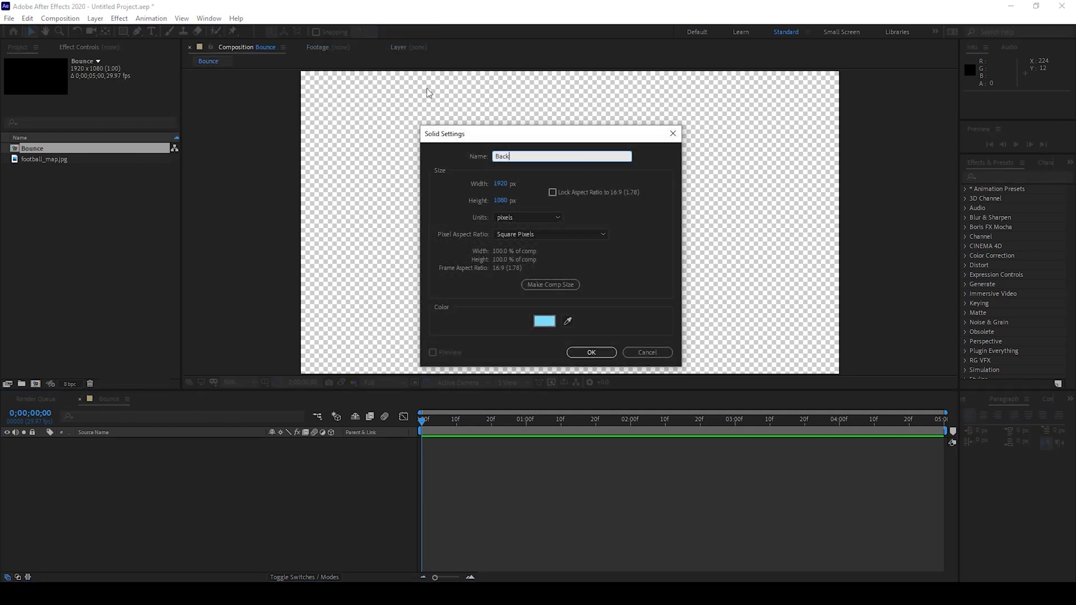
text(ground)
click(591, 352)
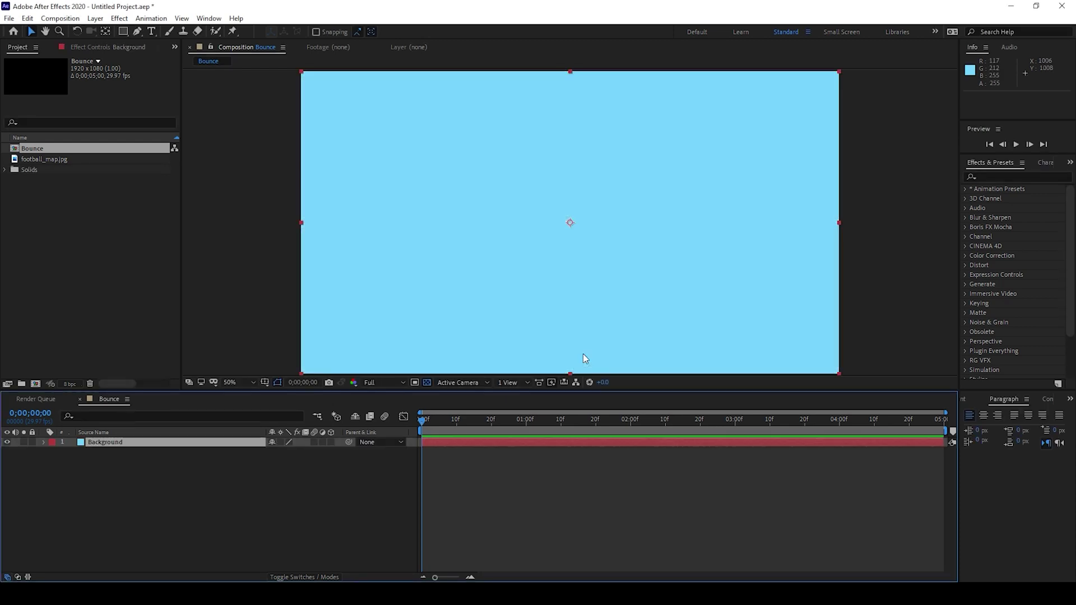
click(38, 160)
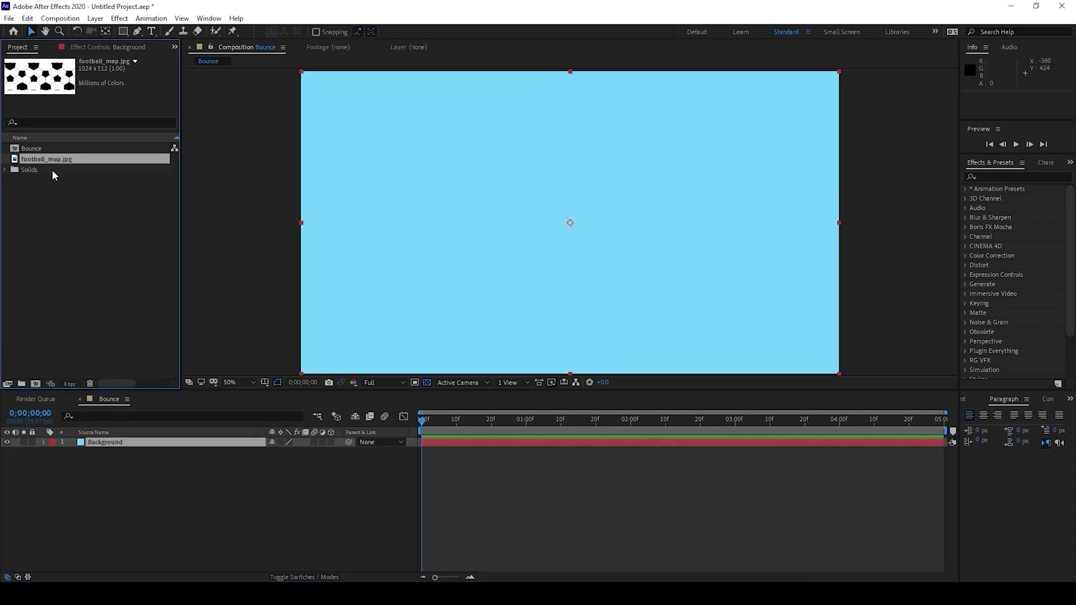
- Drag football_map.jpg into the Composition viewer so it sits above Background
drag(52, 160, 571, 225)
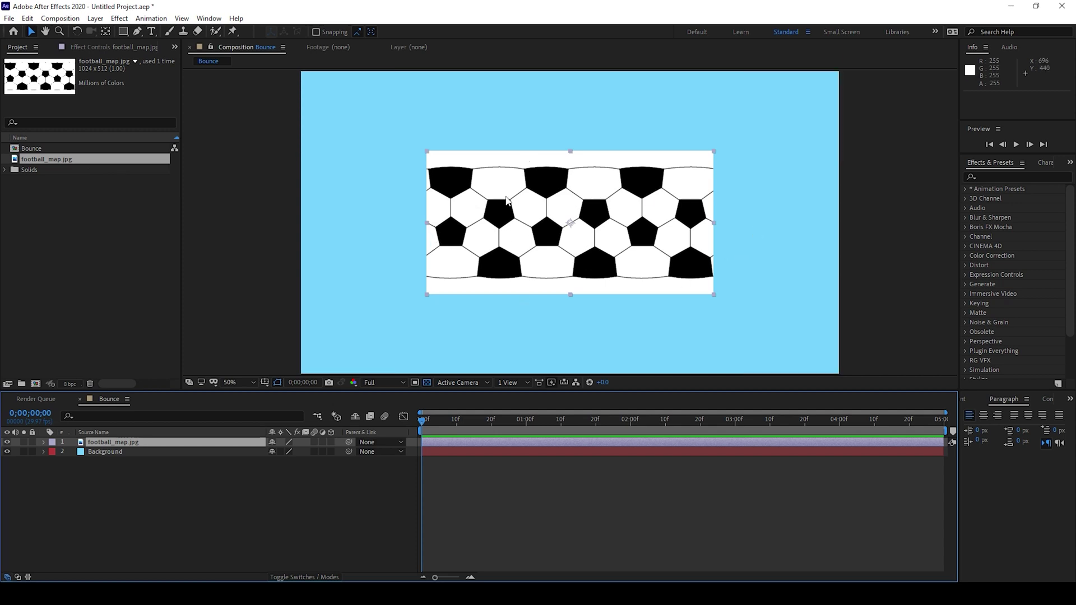
click(993, 175)
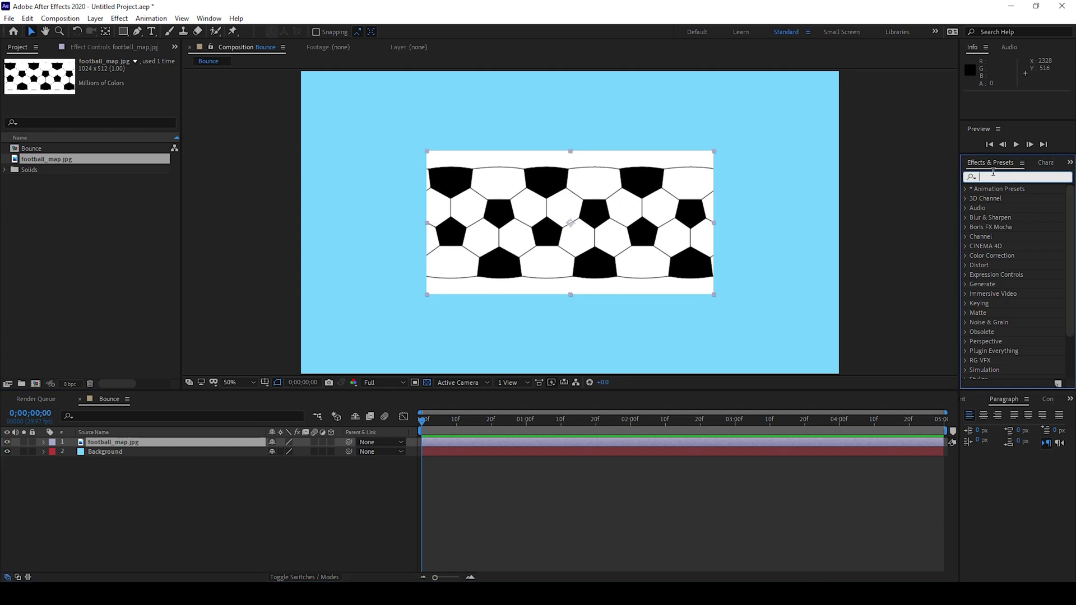
- Apply the CC Sphere effect, found by searching 'cc sphere', to the football_map.jpg layer
text(cc sphere)
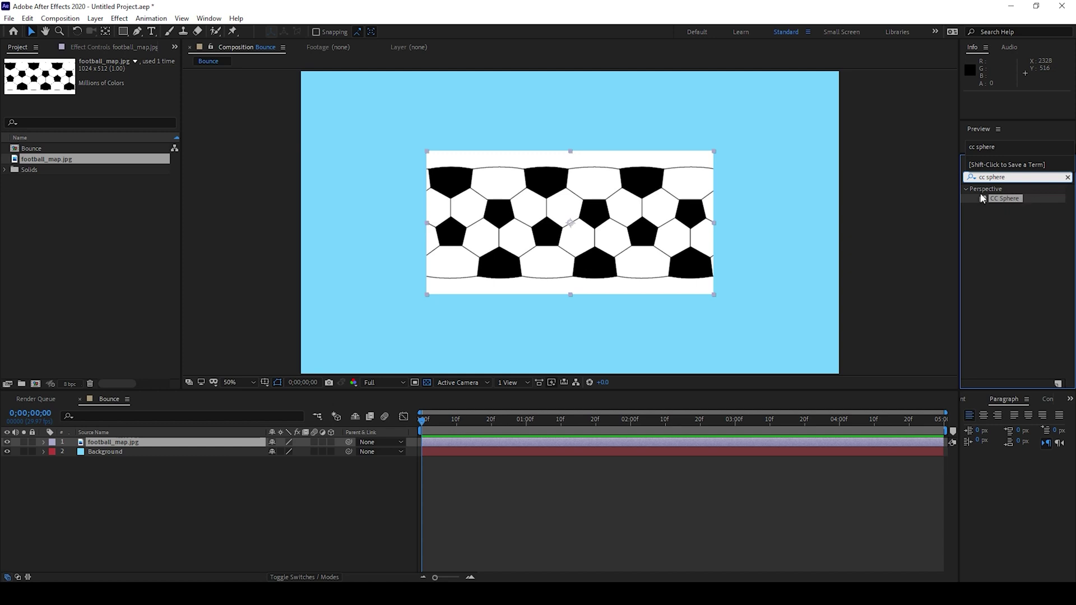
mouse_move(1008, 201)
mouse_down()
mouse_move(714, 217)
mouse_move(627, 236)
mouse_up()
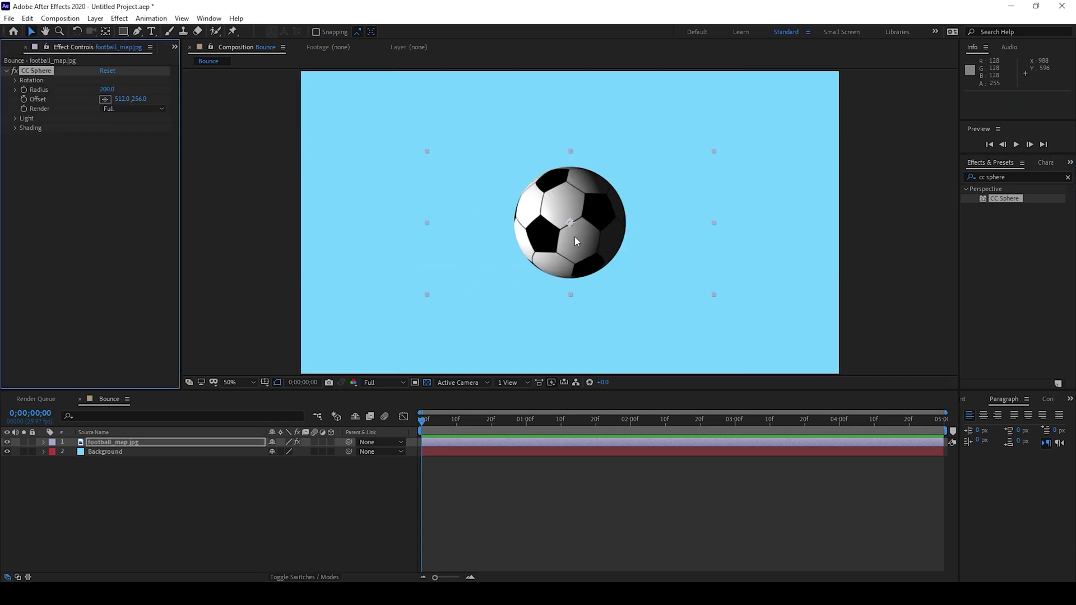
- Drive CC Sphere's Rotation Y with the expression time*200 and preview the spinning ball
click(15, 80)
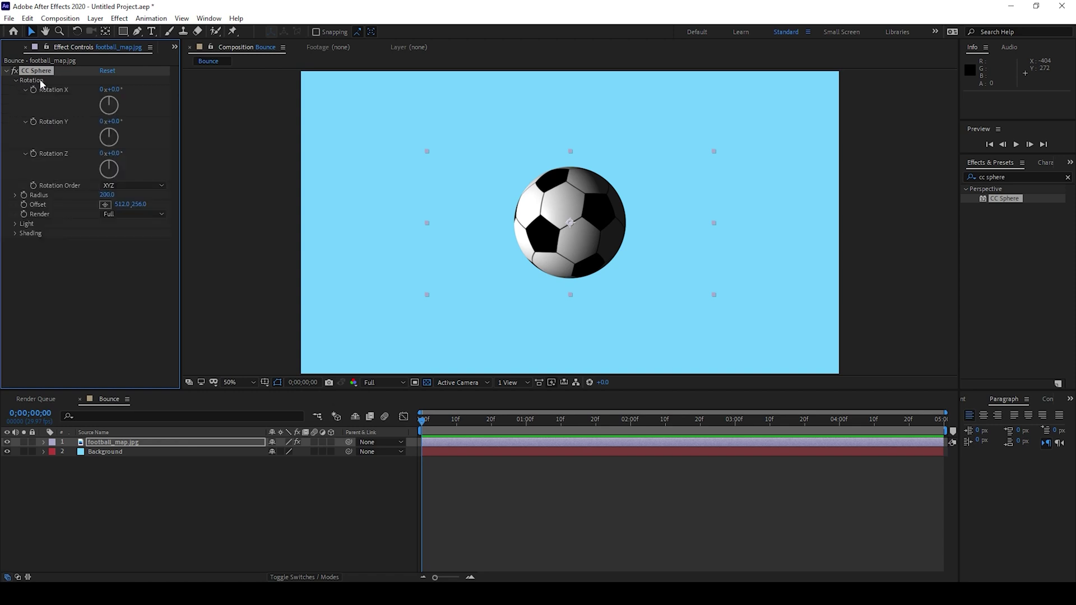
alt+click(32, 120)
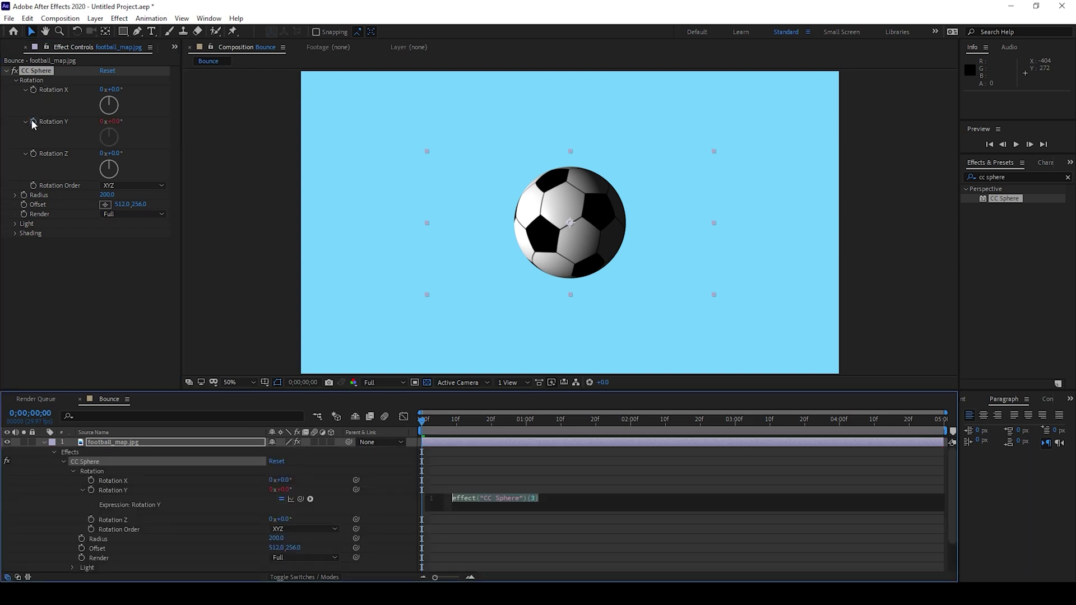
text(time*200)
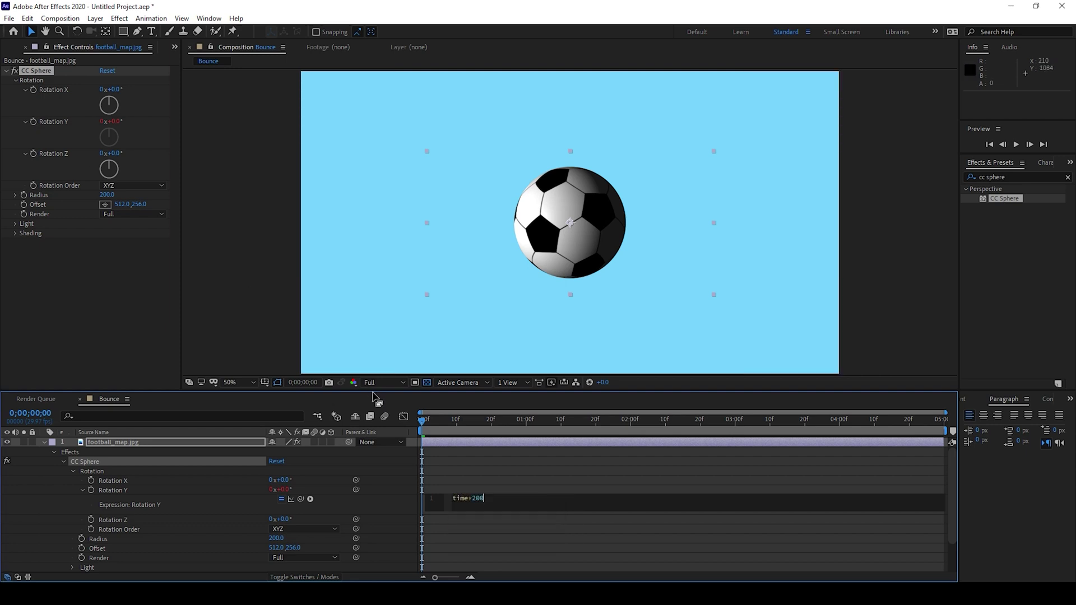
click(451, 458)
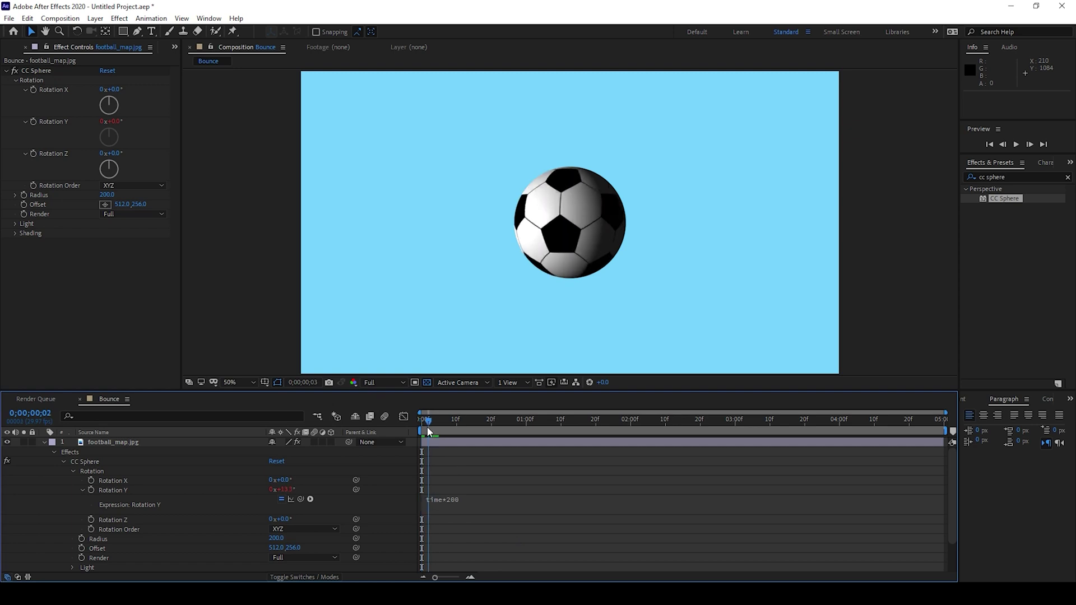
key(space)
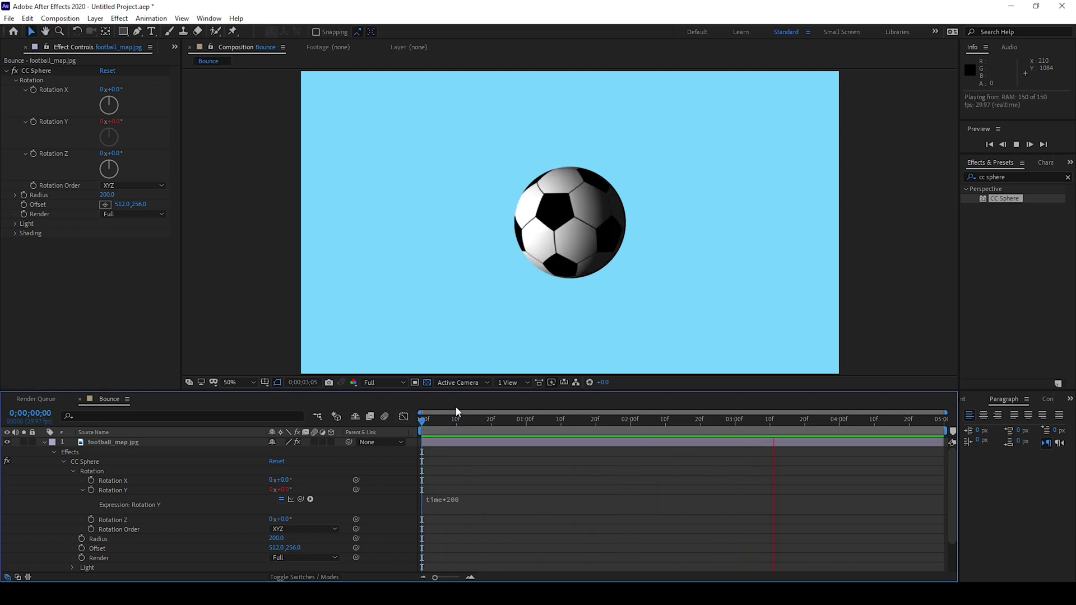
key(space)
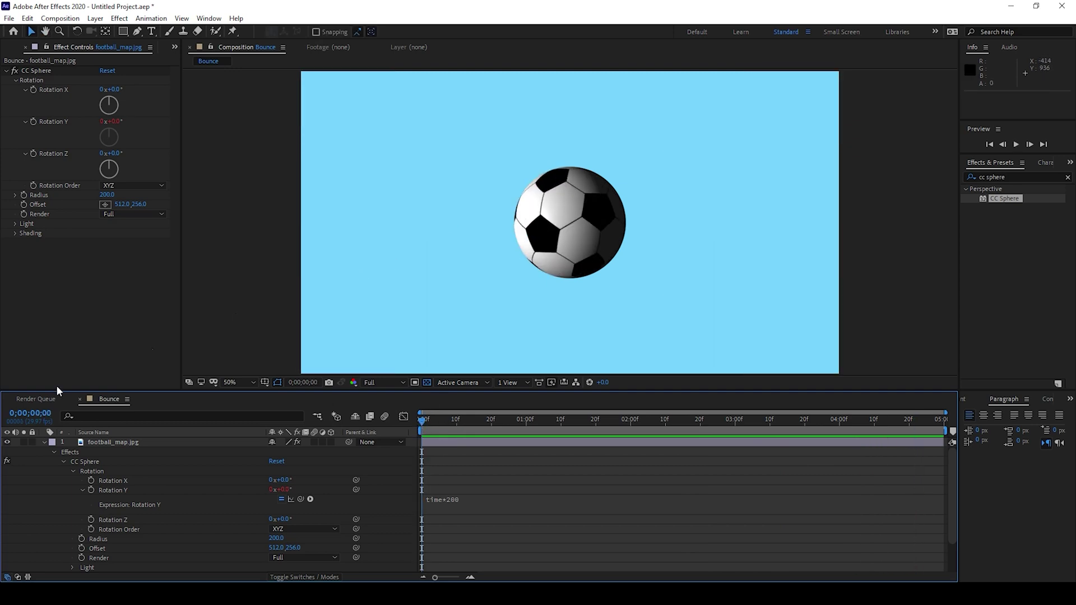
click(43, 442)
- Raise the ball to the top of the frame (966,206) and set a starting Position keyframe
click(122, 442)
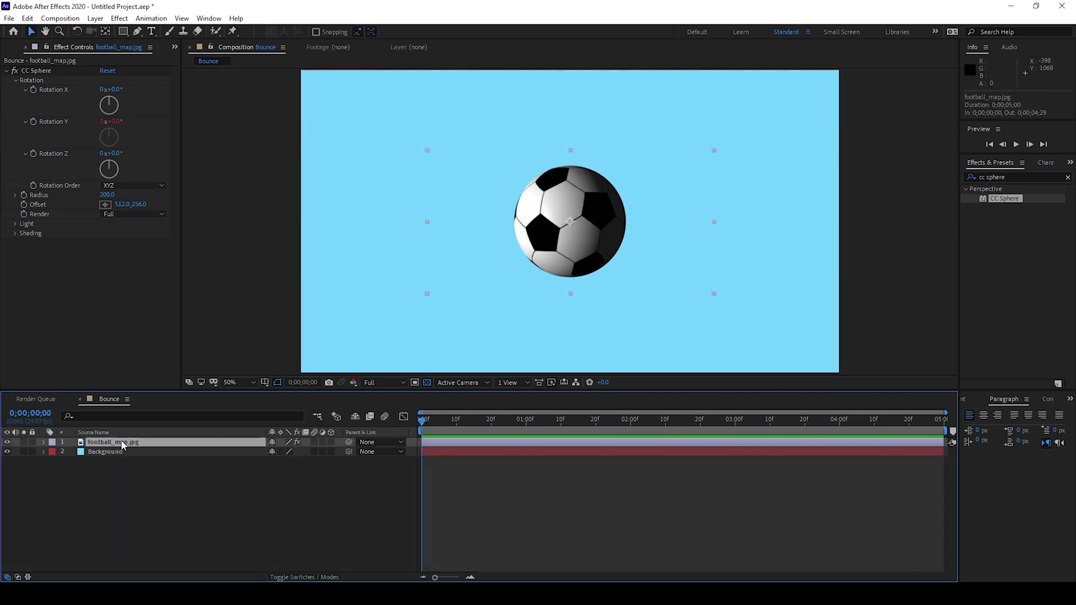
key(p)
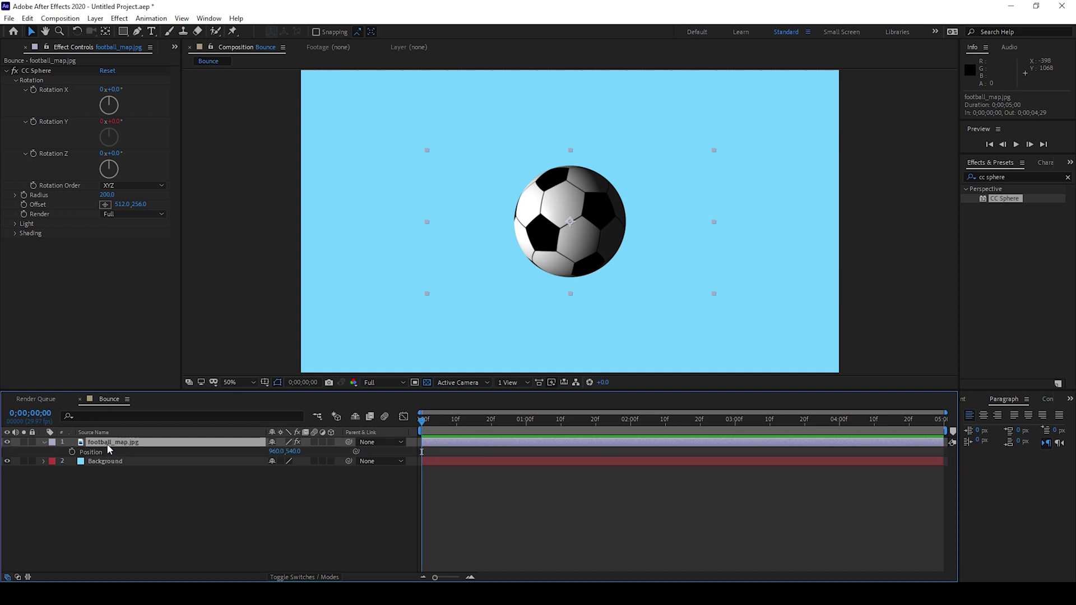
click(94, 453)
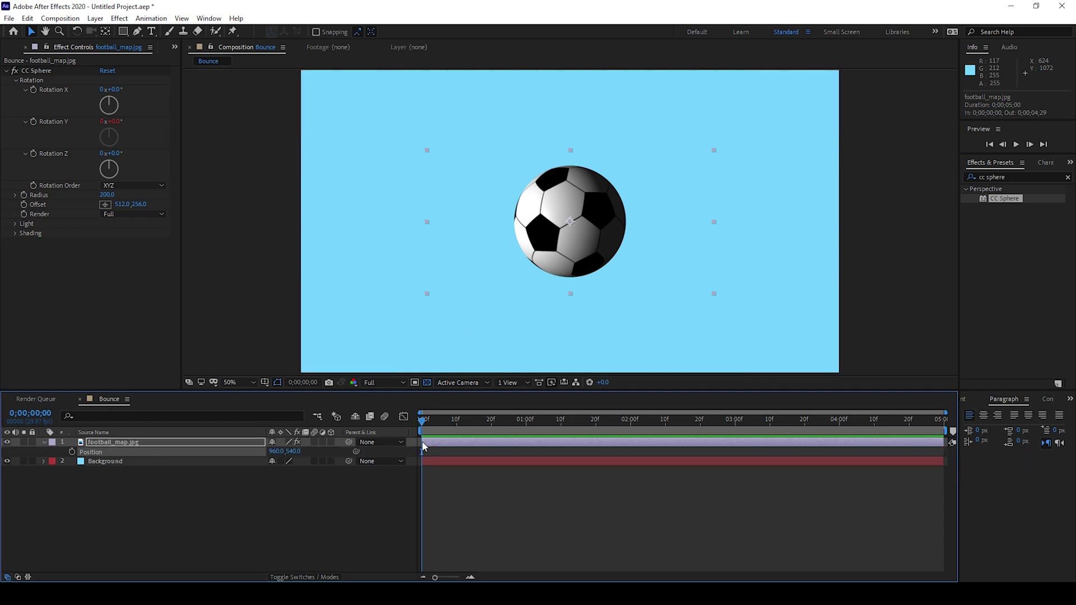
drag(568, 245, 569, 149)
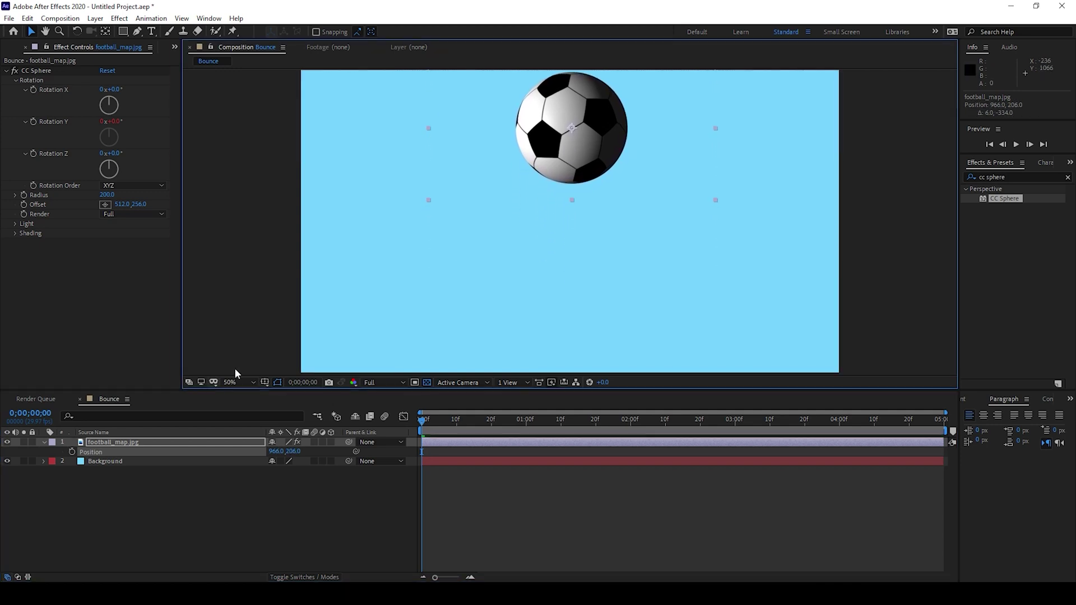
click(72, 452)
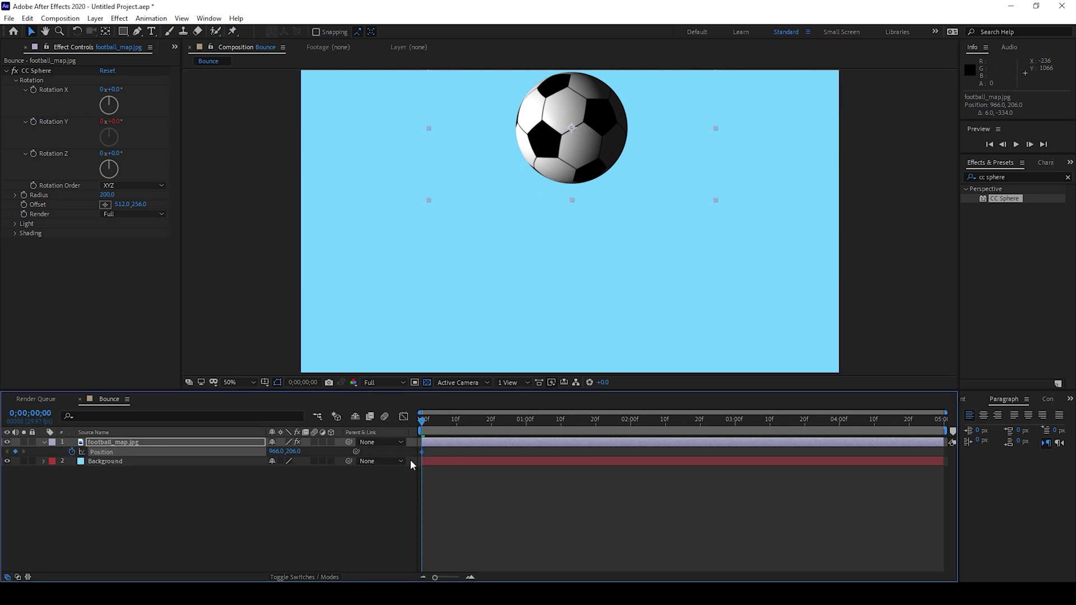
- Add a matching keyframe at 1;00 and drop the ball to 966,876 at frame 15
drag(423, 419, 526, 421)
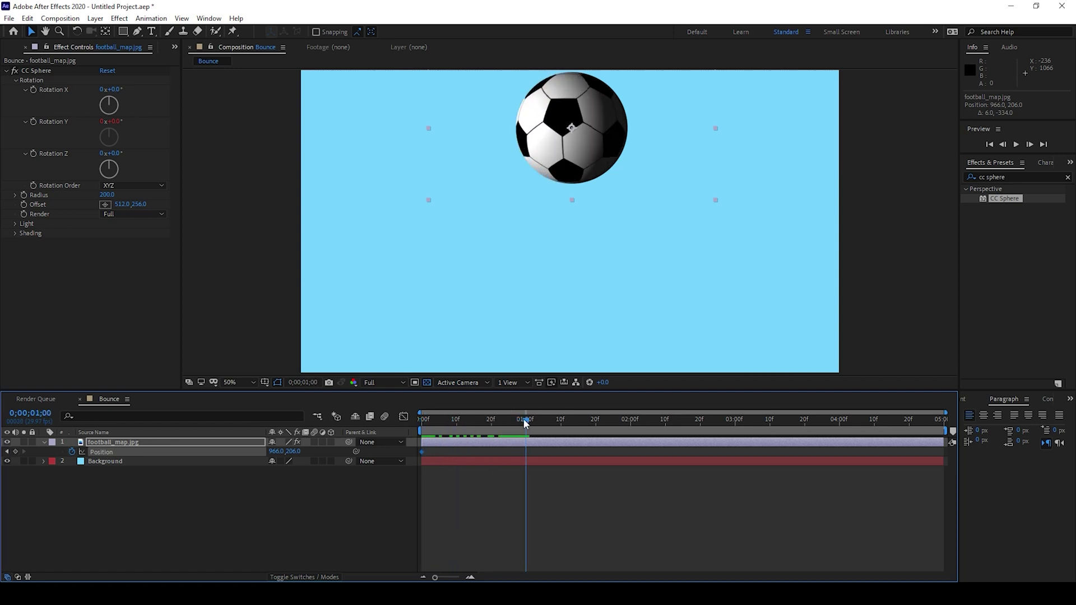
click(15, 452)
drag(526, 420, 473, 428)
click(478, 451)
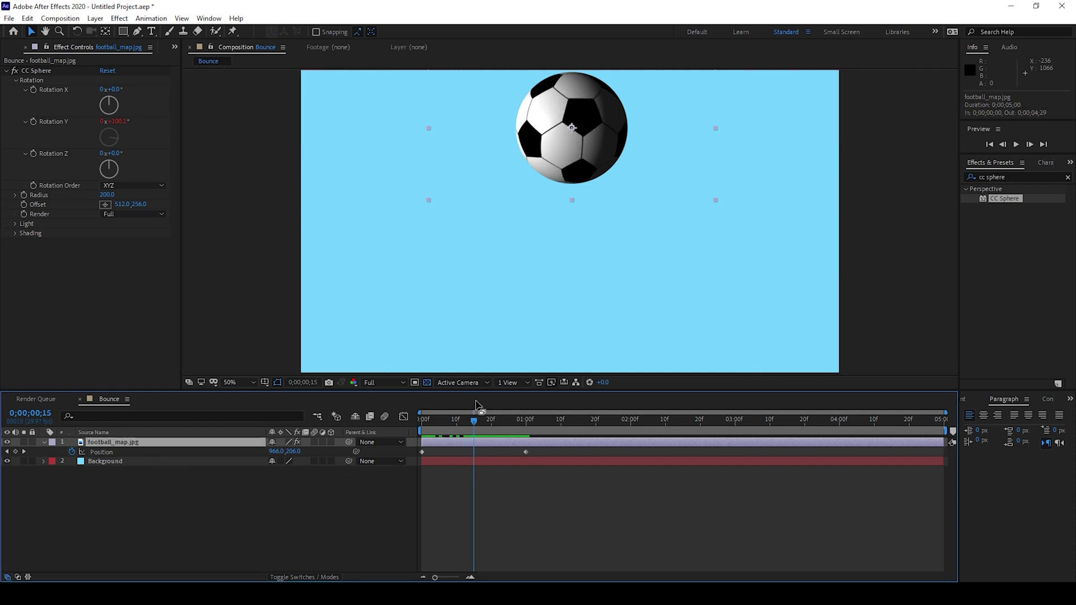
drag(569, 152, 570, 331)
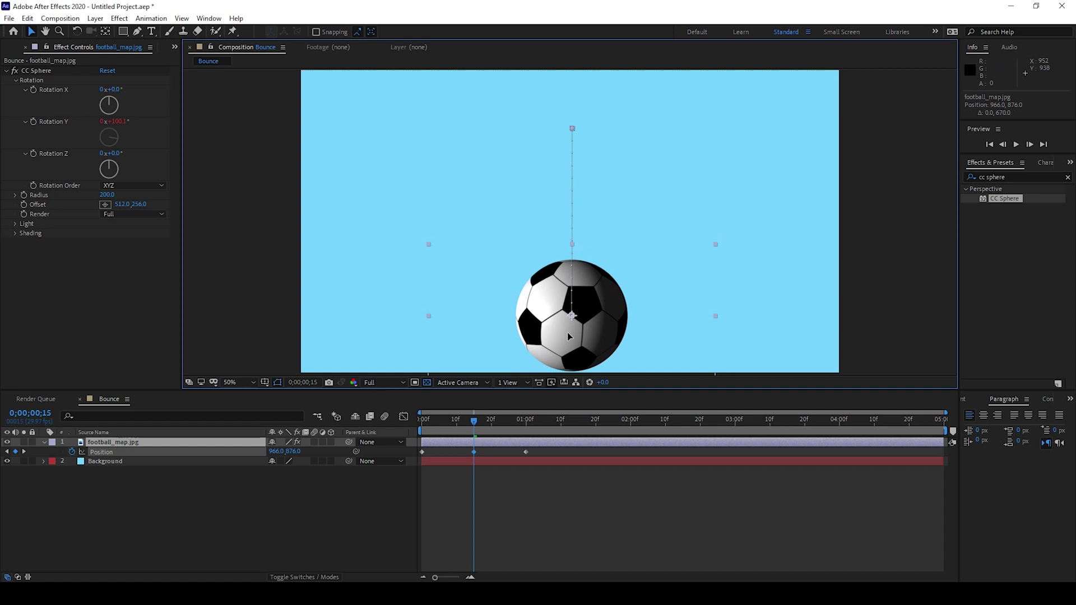
- Preview the bounce animation from the start of the composition
click(424, 417)
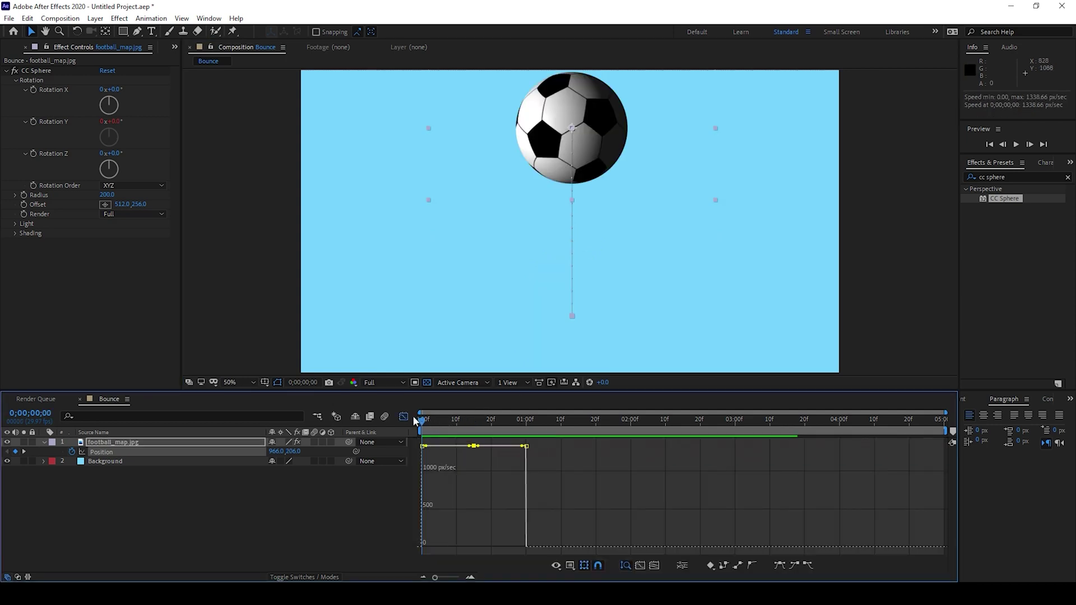
key(space)
key(space)
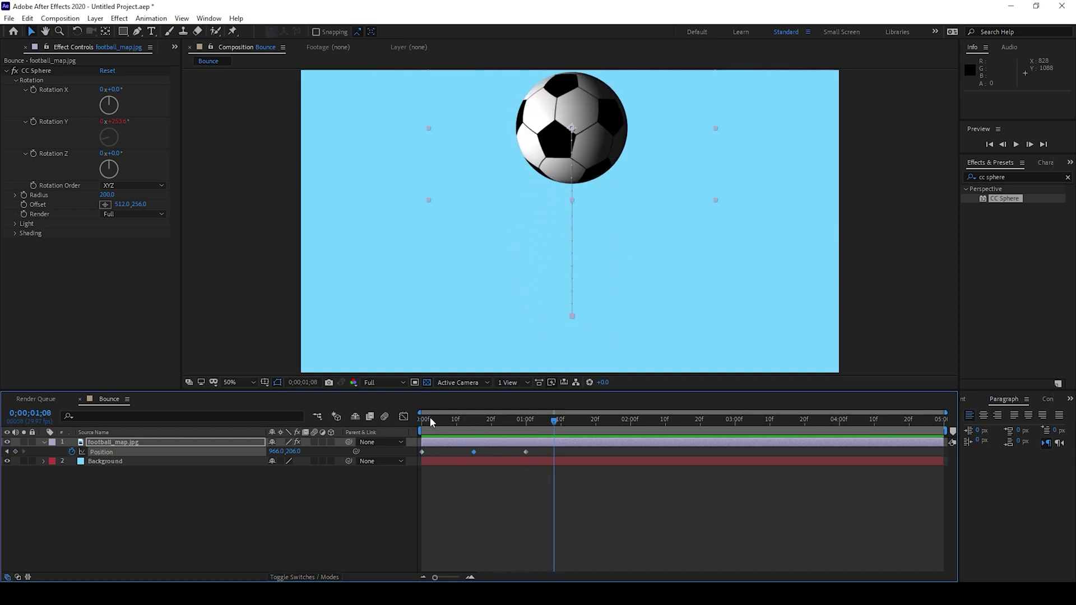
key(space)
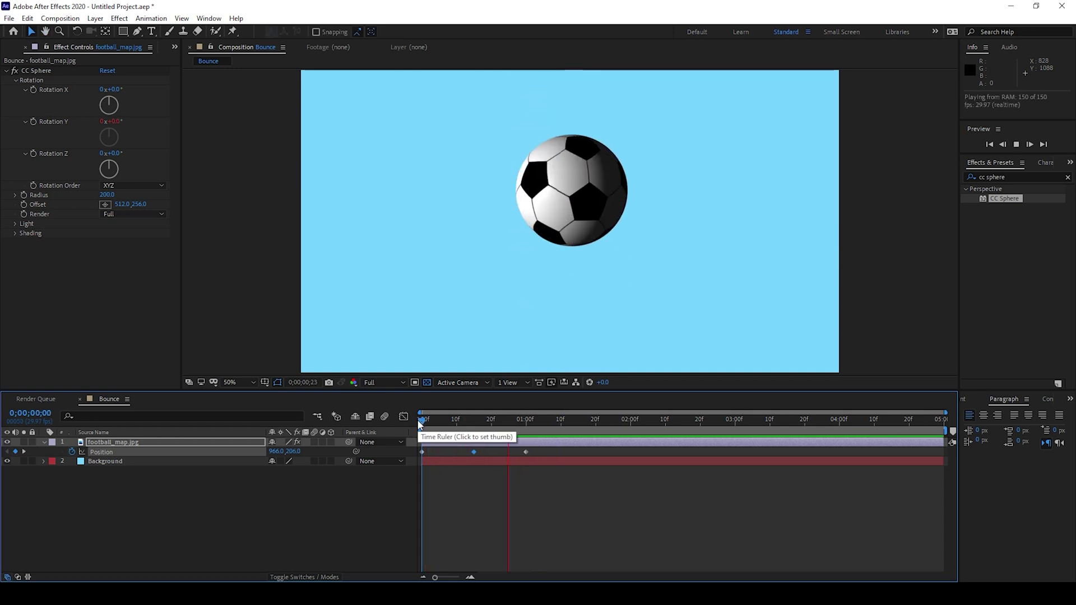
key(space)
- Apply Keyframe Assistant > Easy Ease to all three Position keyframes
drag(540, 455, 436, 456)
right_click(472, 452)
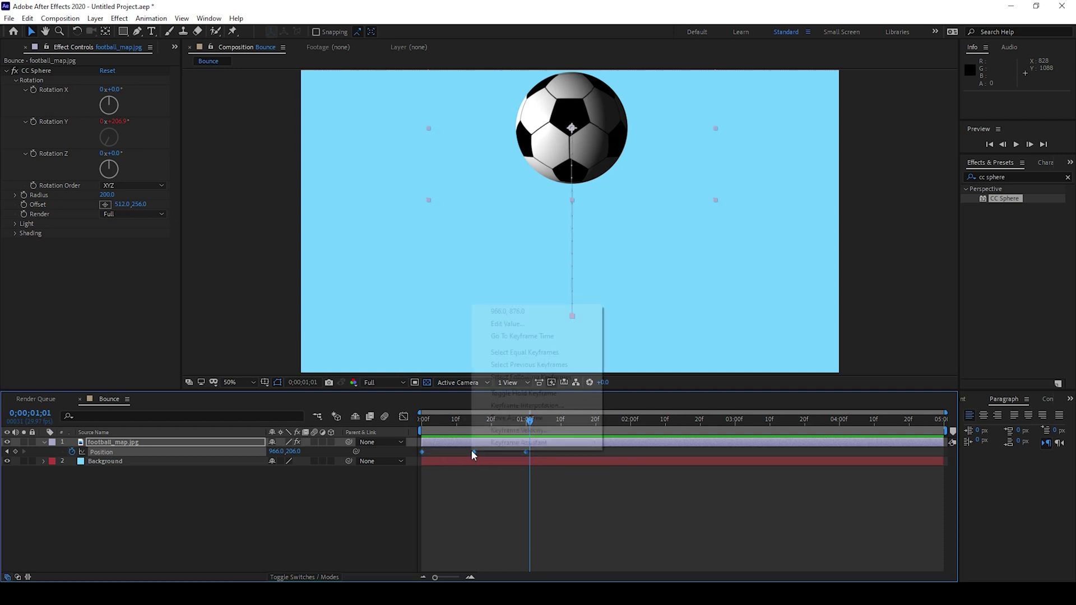
mouse_move(490, 445)
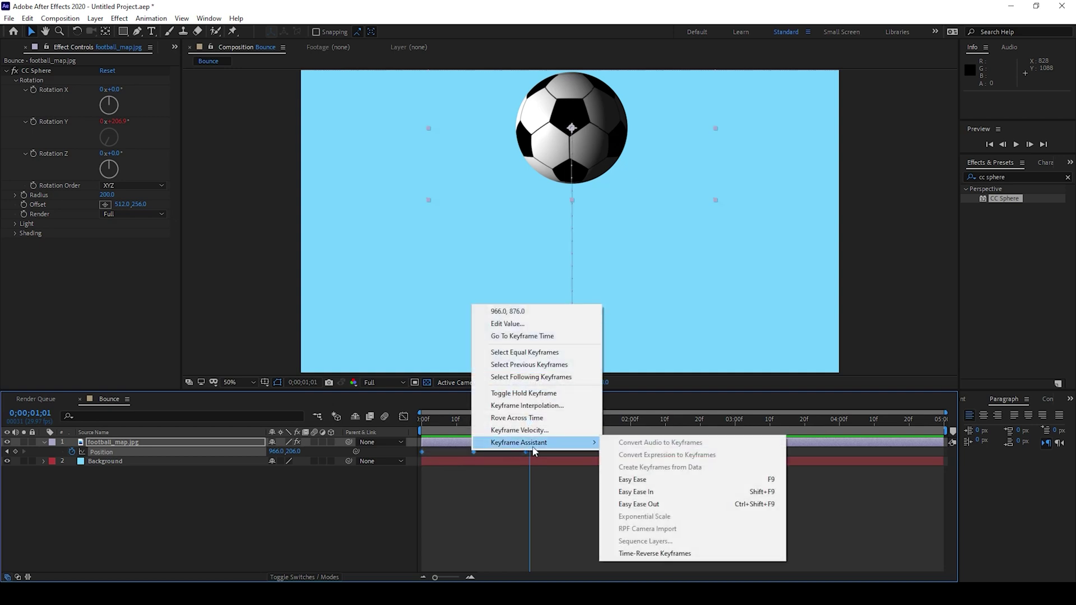
click(633, 480)
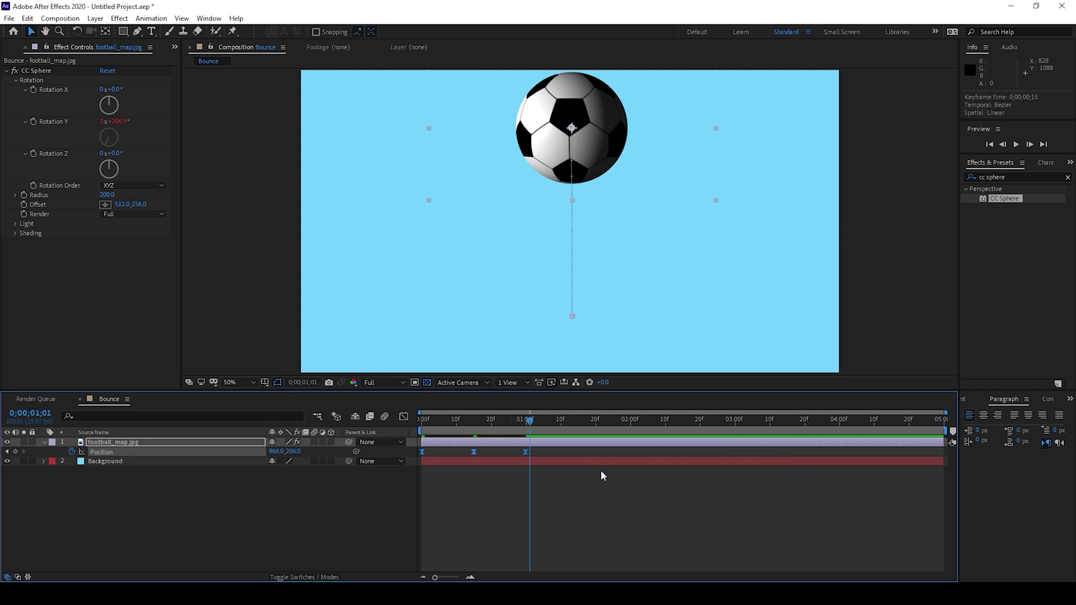
click(403, 418)
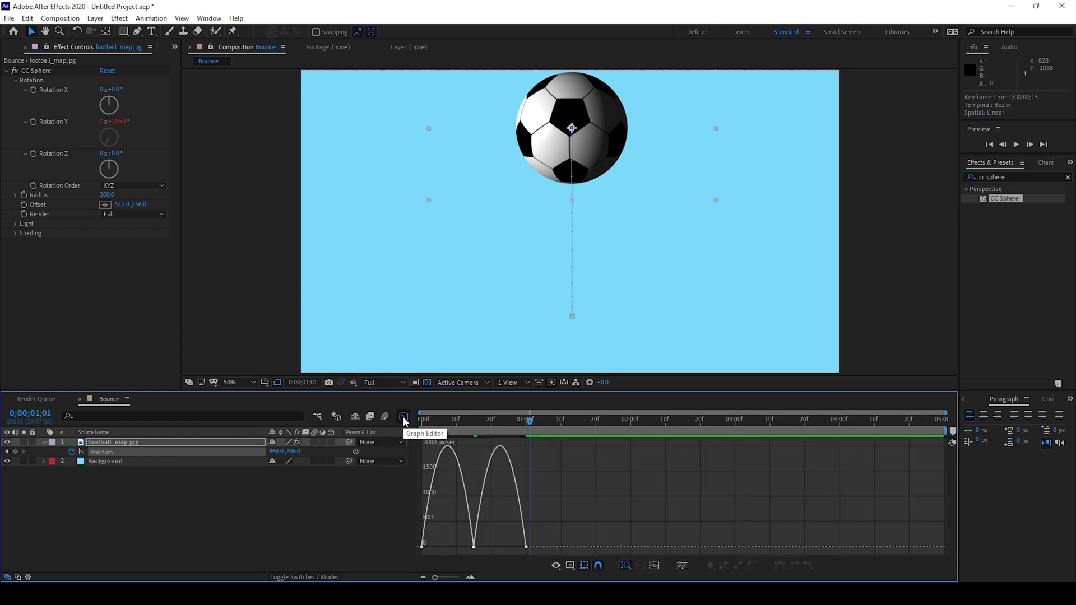
- Extend the keyframe influence handles on the speed graph for a sharper bounce, then preview
right_click(443, 505)
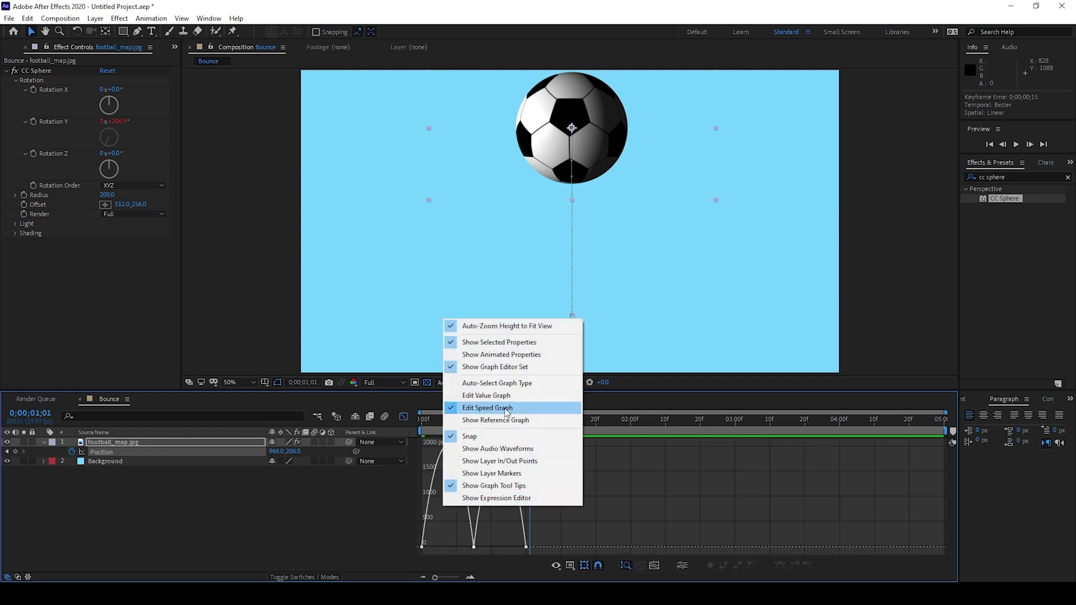
click(507, 521)
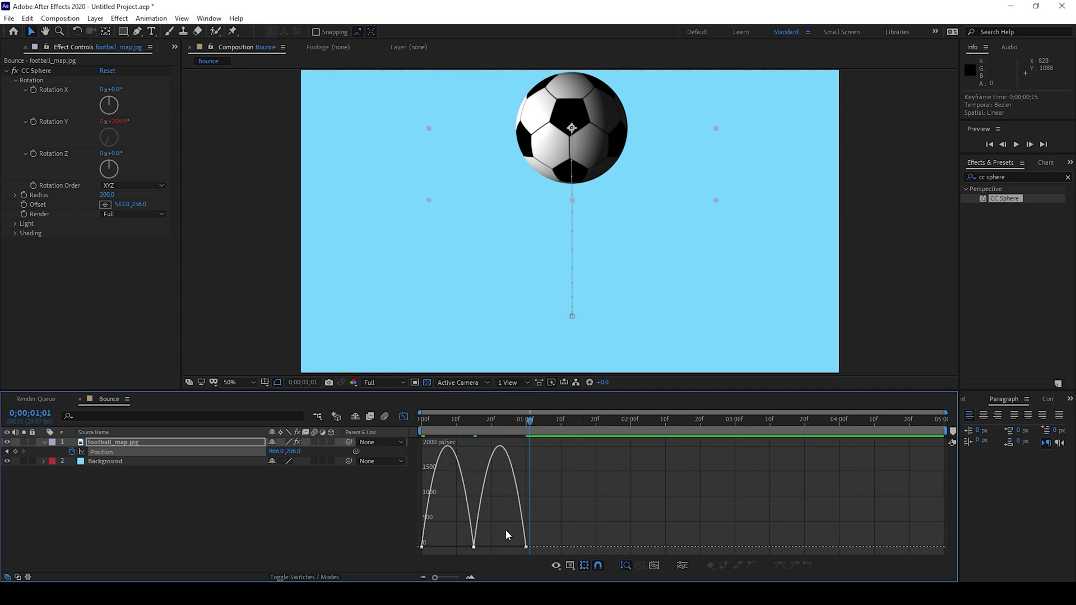
click(422, 547)
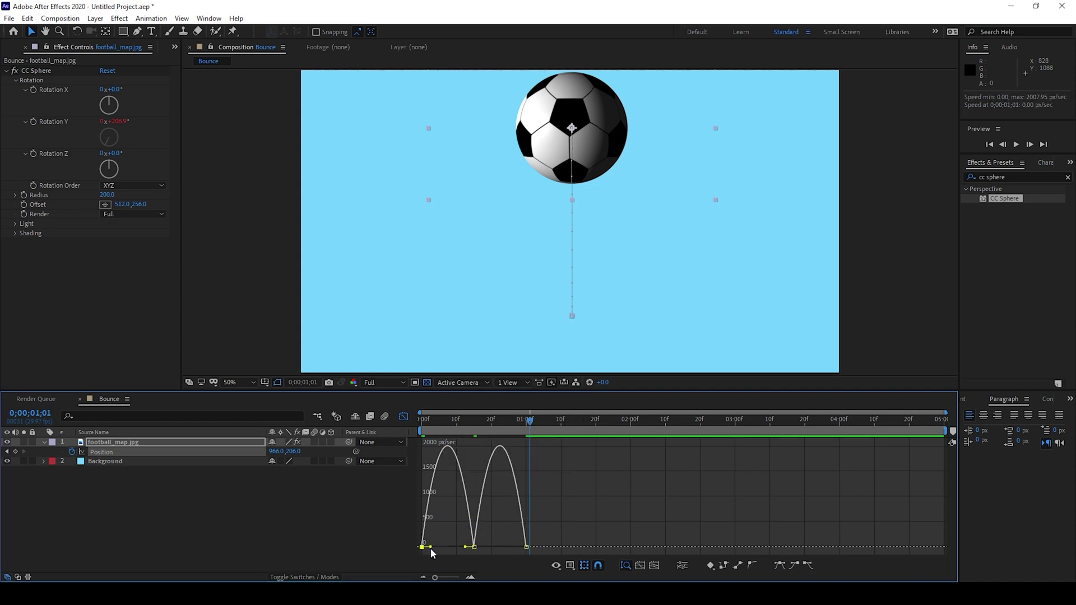
drag(430, 549, 492, 546)
click(526, 547)
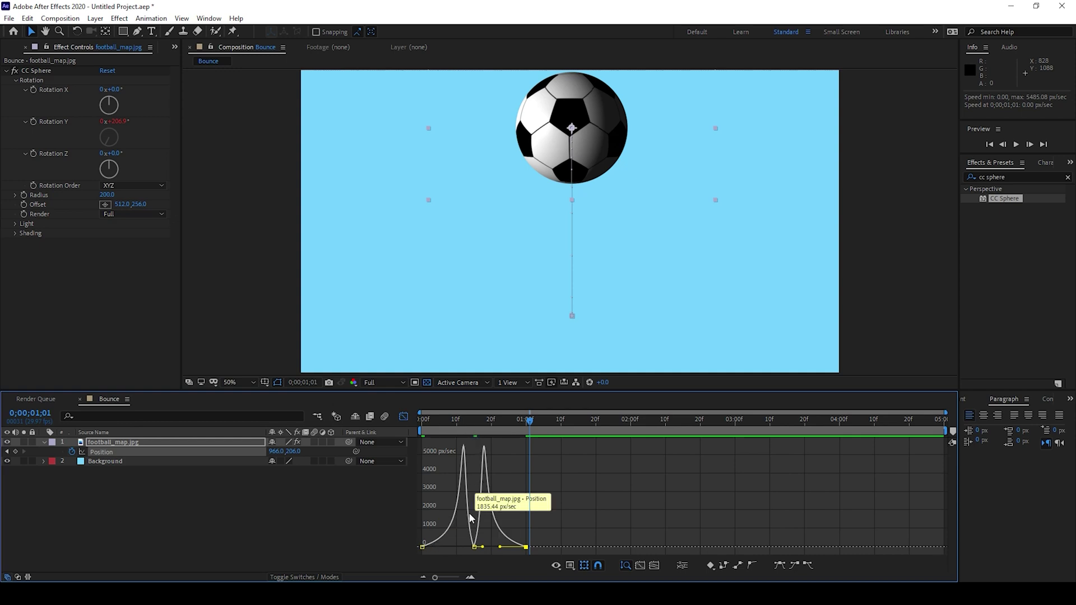
click(404, 417)
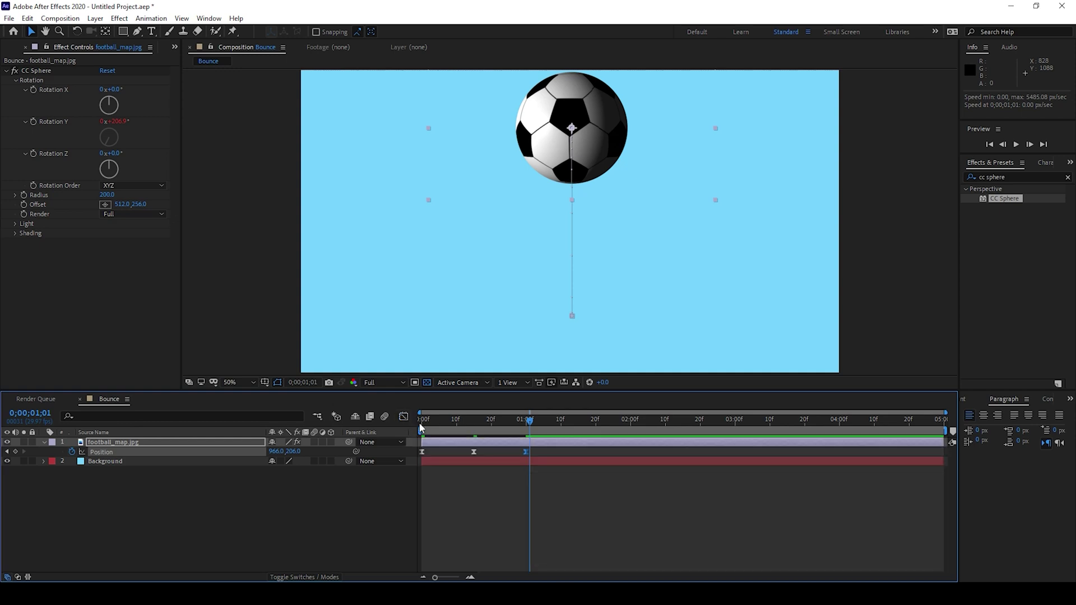
key(space)
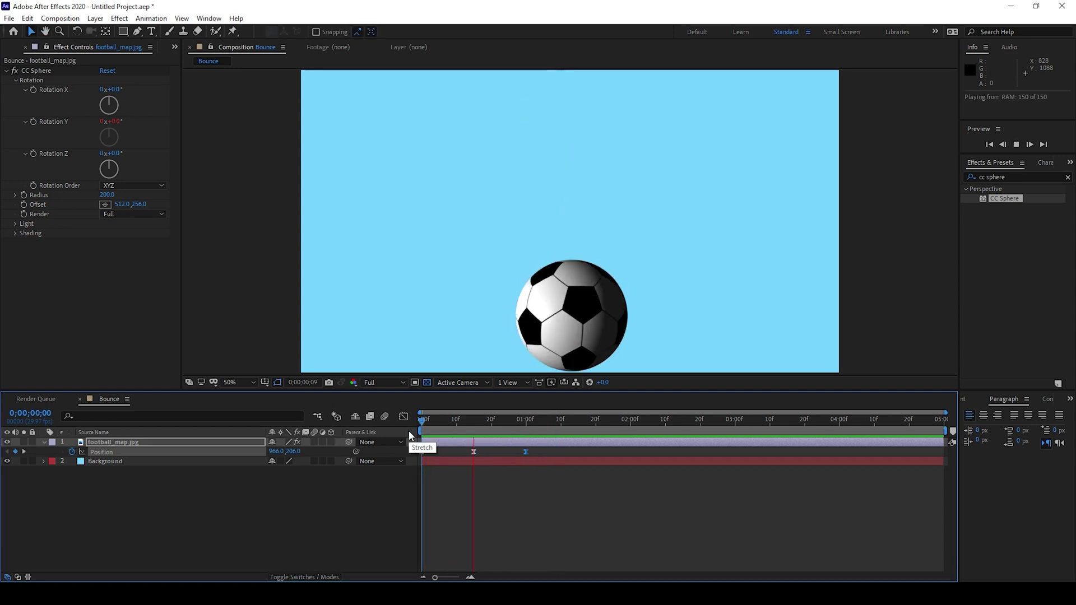
key(space)
key(space)
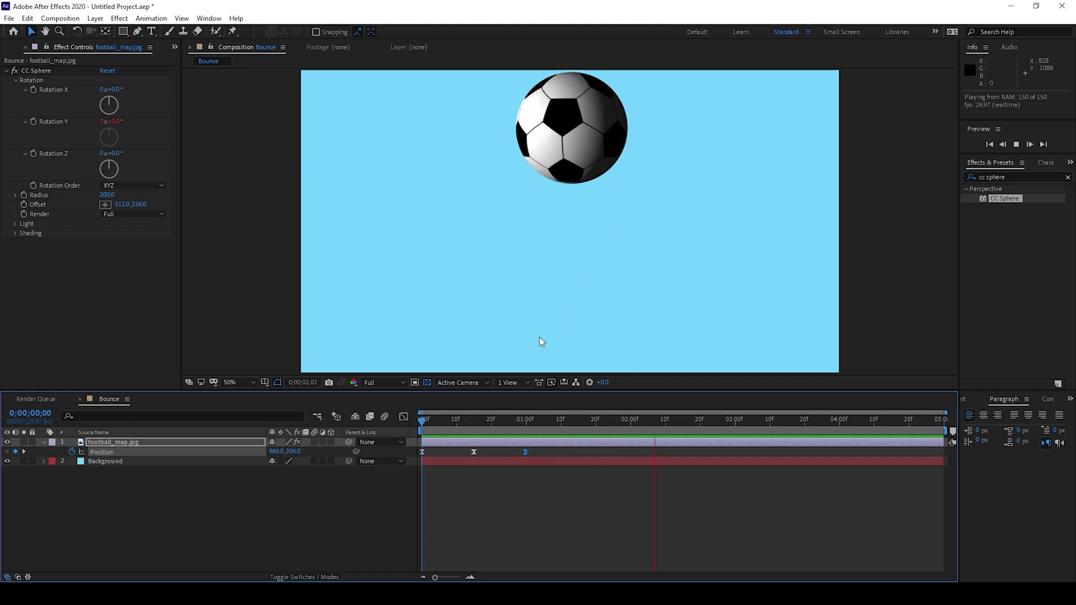
click(520, 450)
click(546, 451)
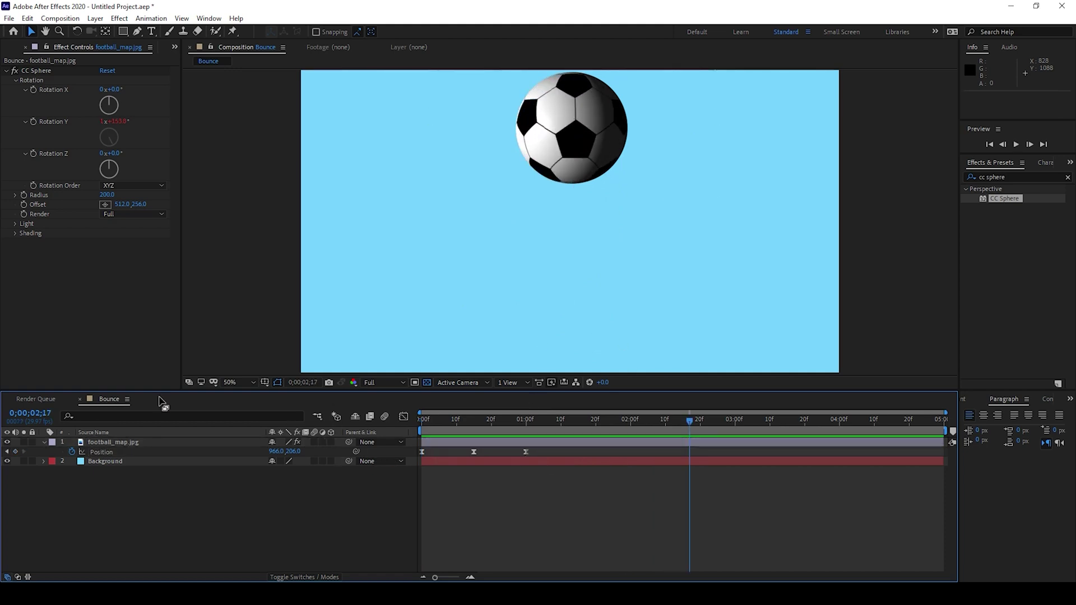
alt+click(72, 453)
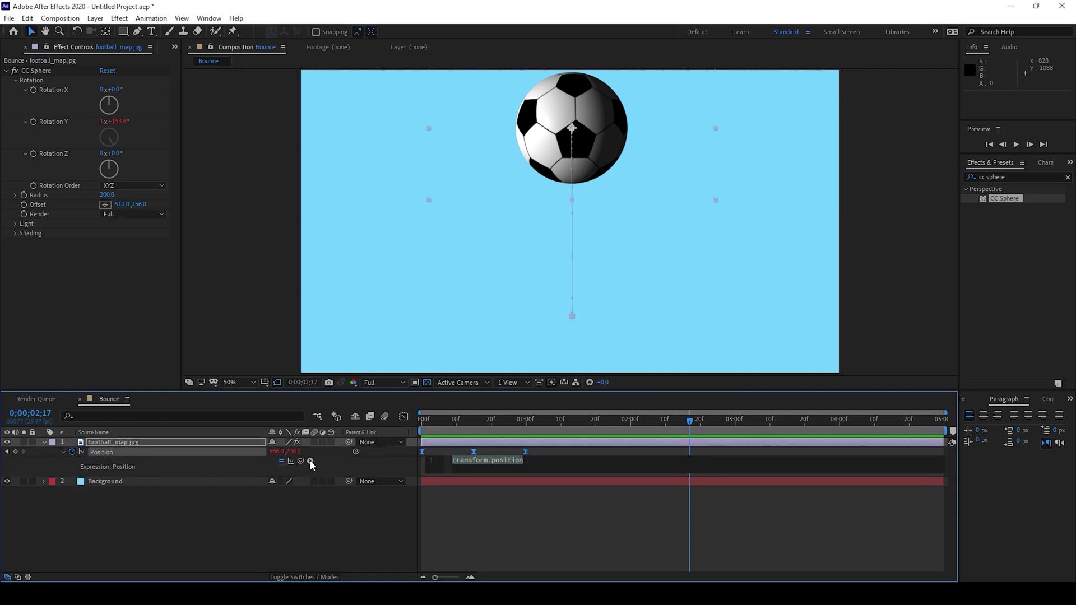
- Add loopOutDuration(type = "cycle", duration = 0) to Position and preview the looping bounce from frame one
click(311, 461)
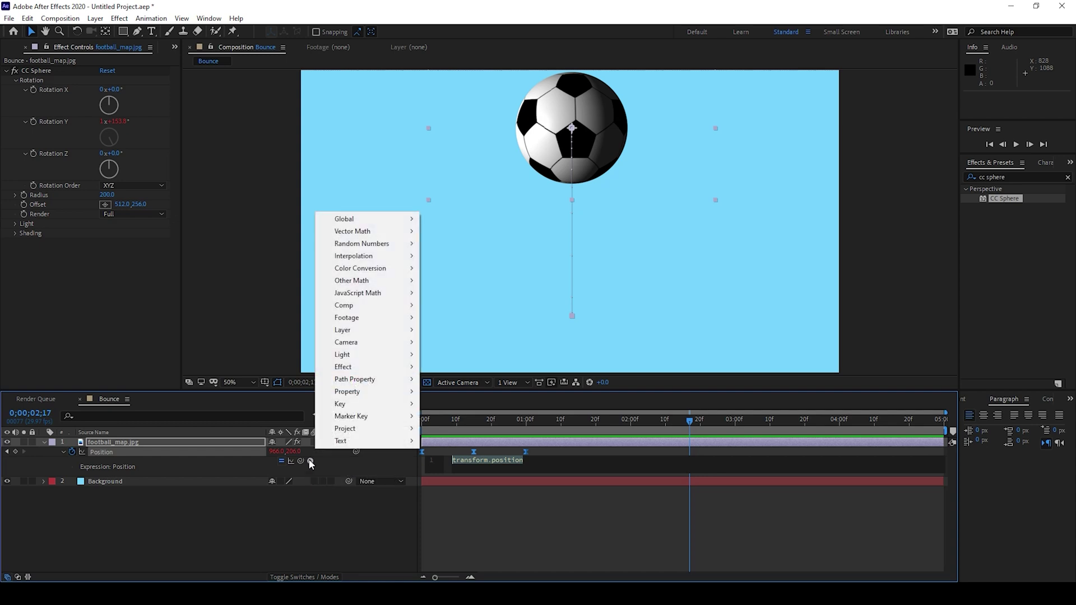
mouse_move(348, 392)
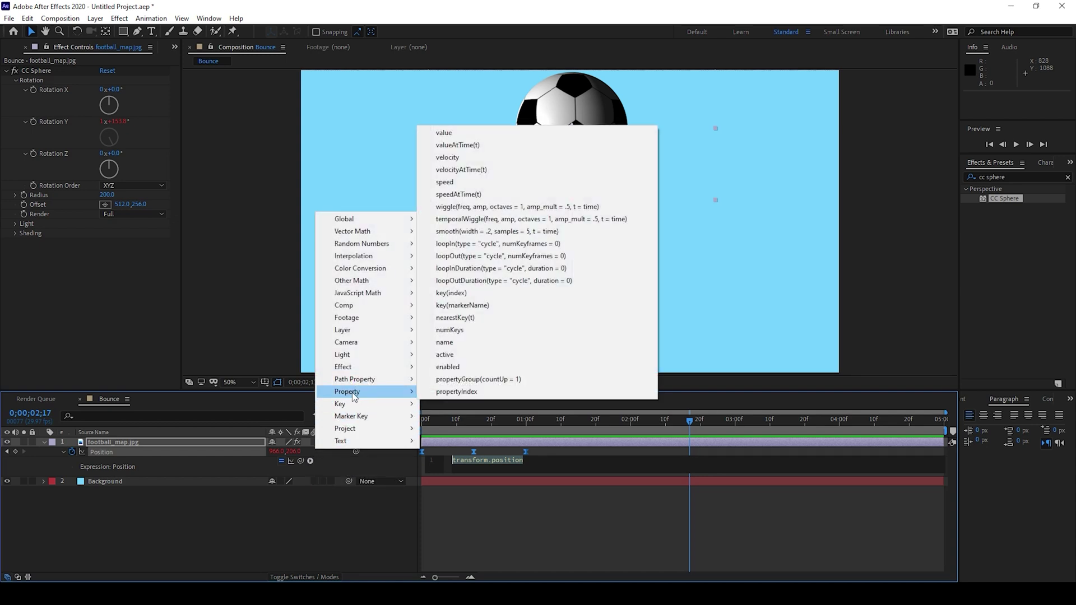
click(483, 281)
click(478, 496)
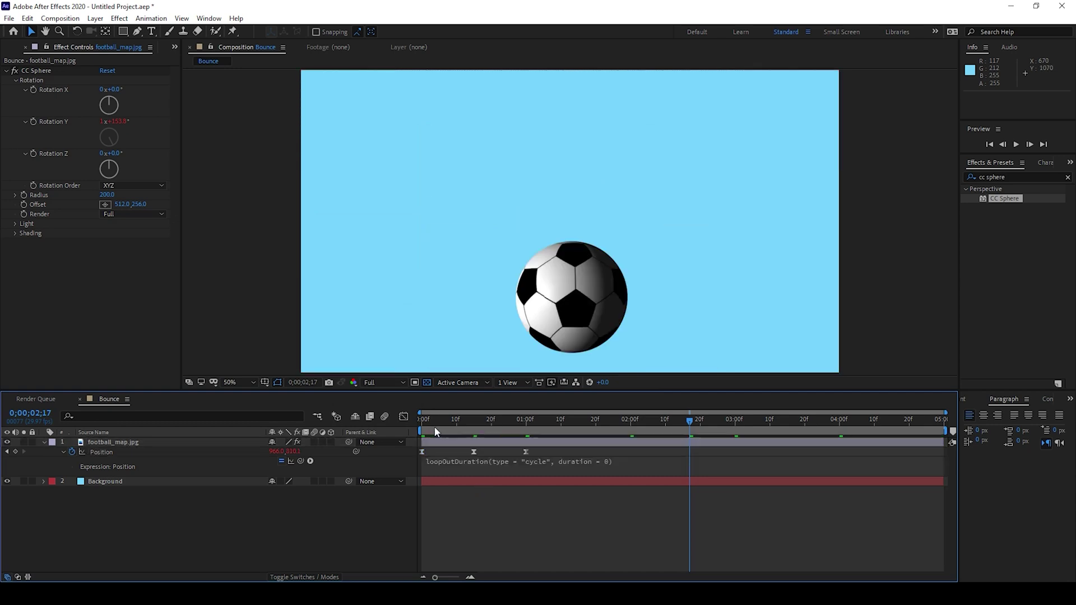
key(Home)
key(space)
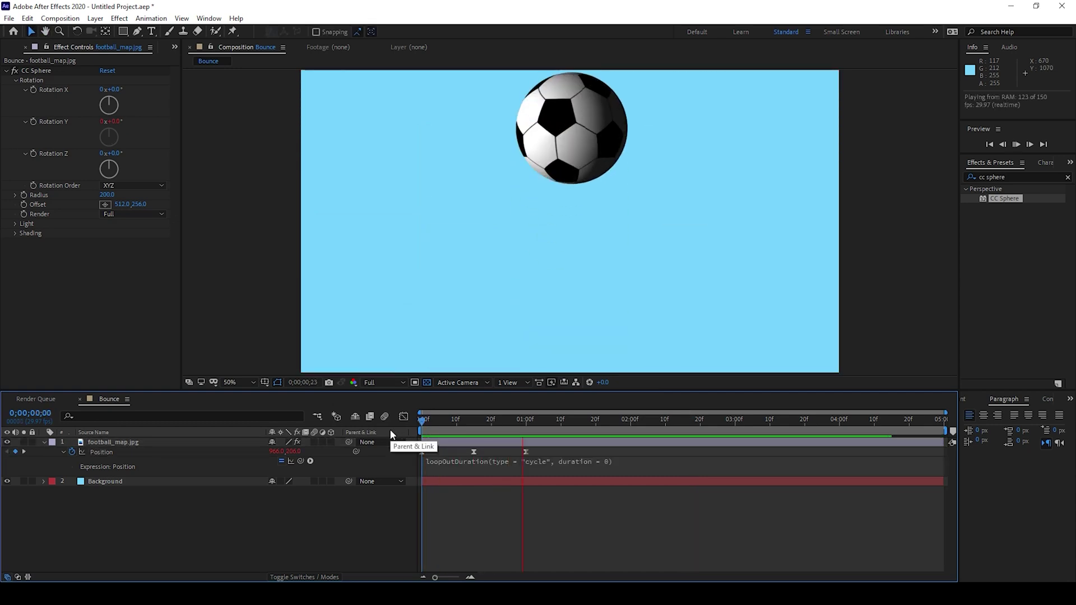